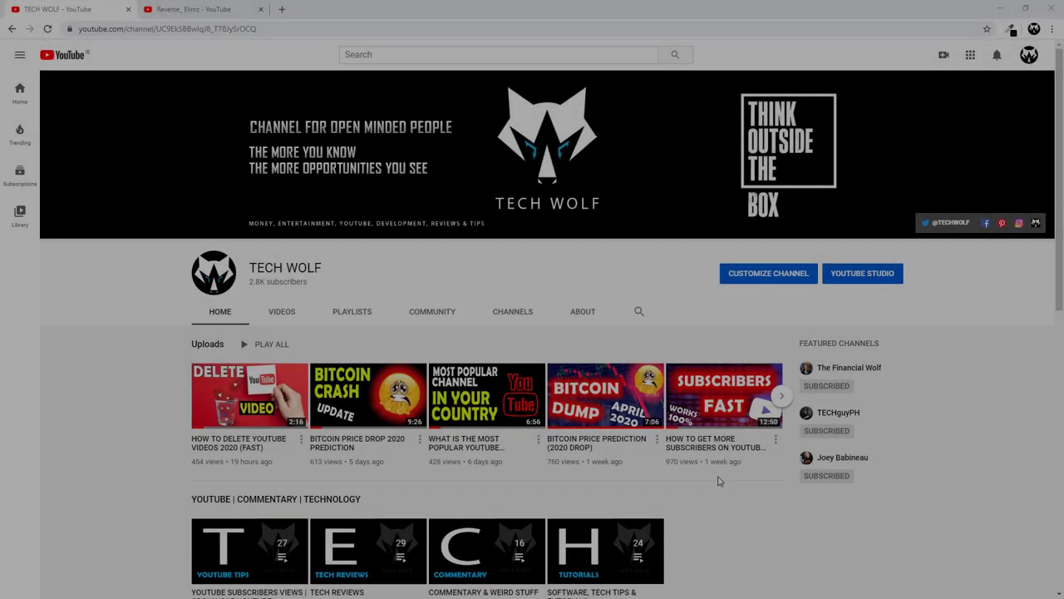
Switch to the other gaming channel's page in the second browser tab and browse its uploaded videos.
scroll(158, 424, down, 4)
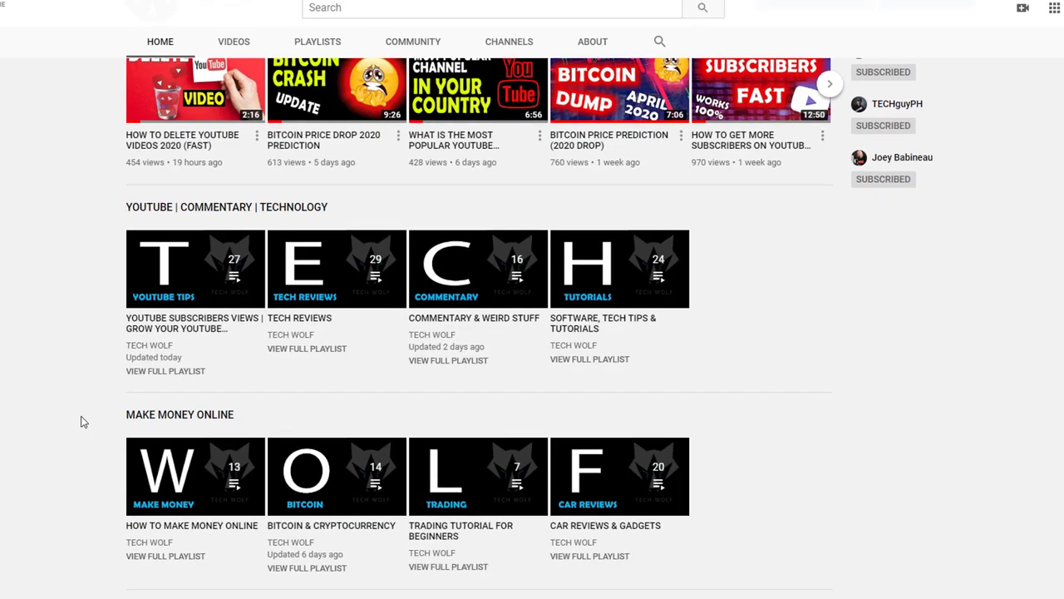
scroll(154, 404, up, 5)
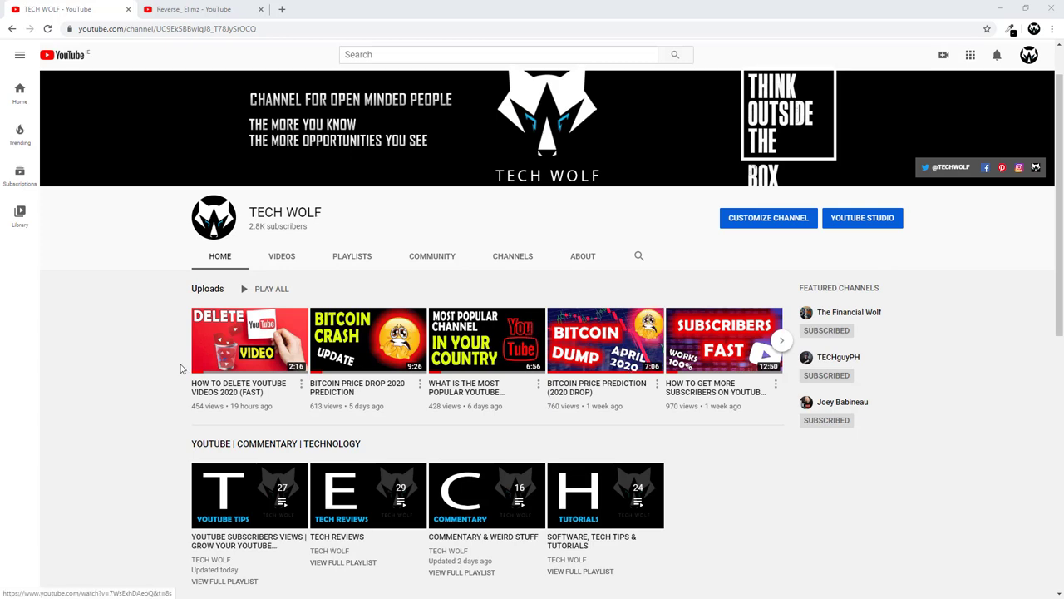
scroll(158, 380, down, 2)
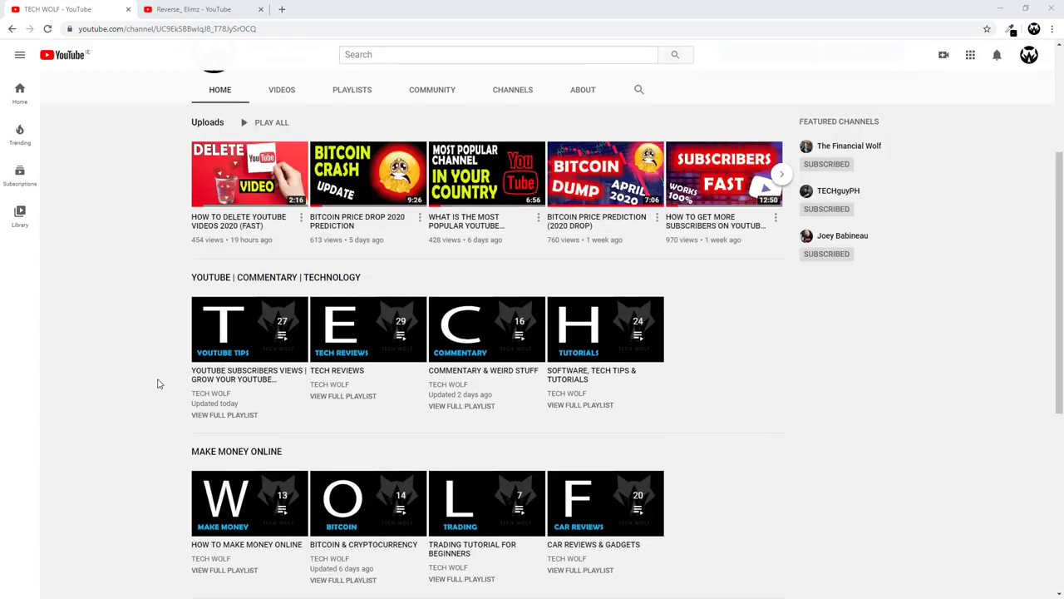
scroll(151, 425, down, 2)
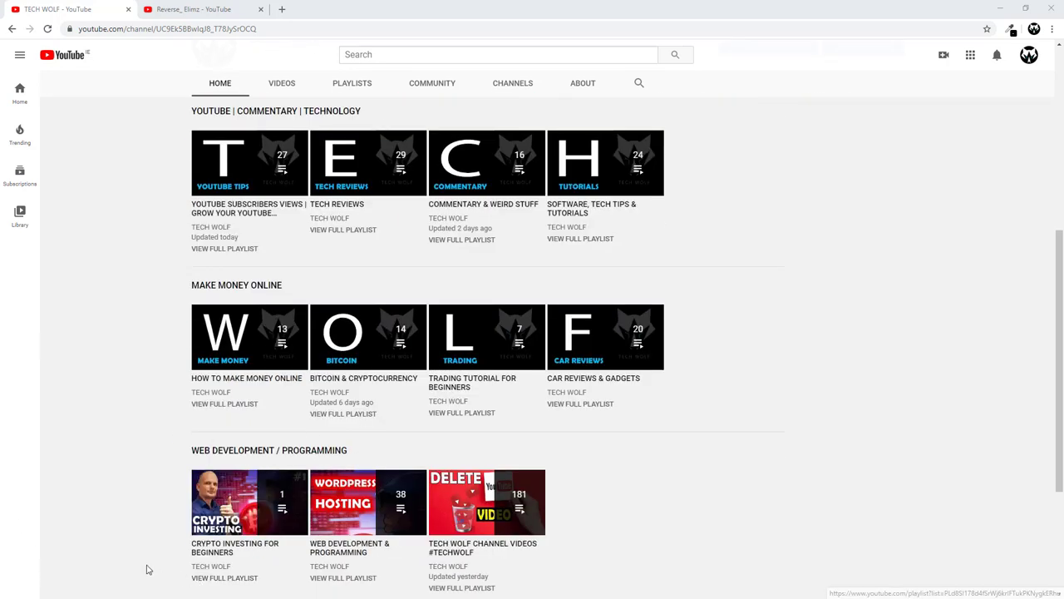
scroll(107, 554, down, 2)
scroll(98, 499, up, 10)
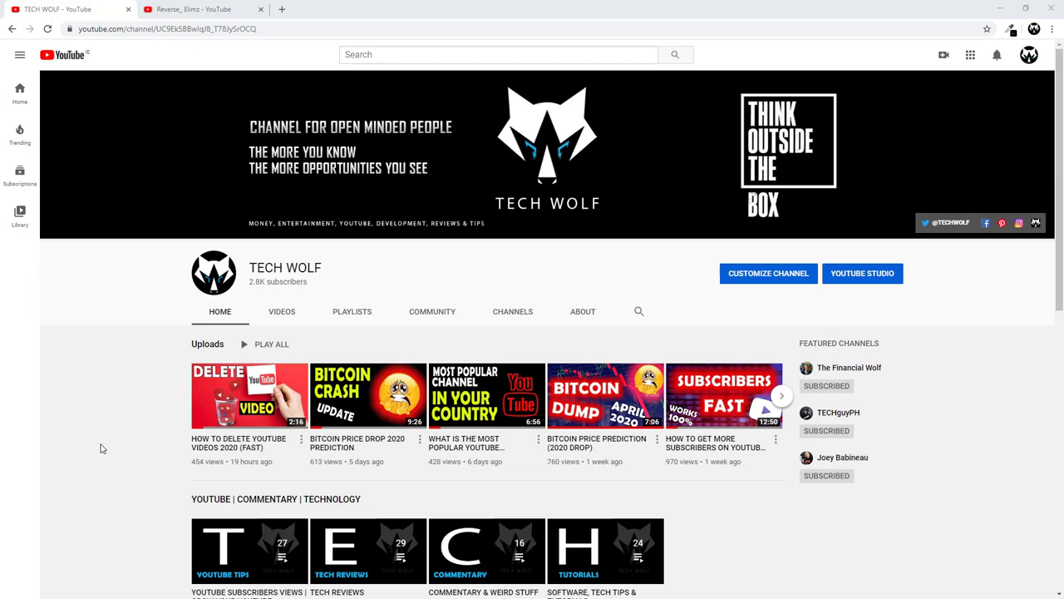
click(214, 12)
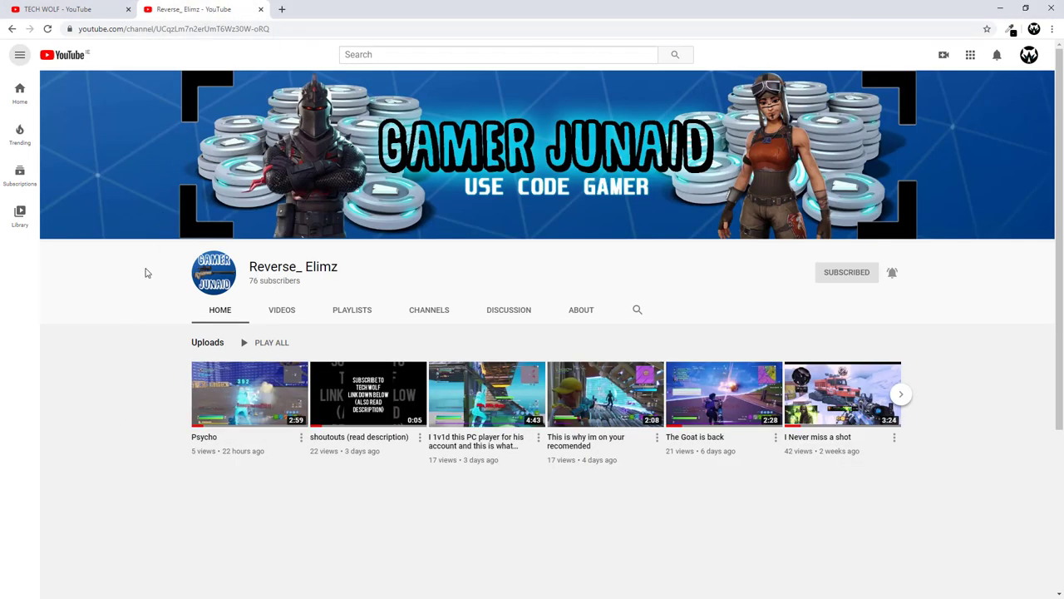
scroll(137, 341, down, 2)
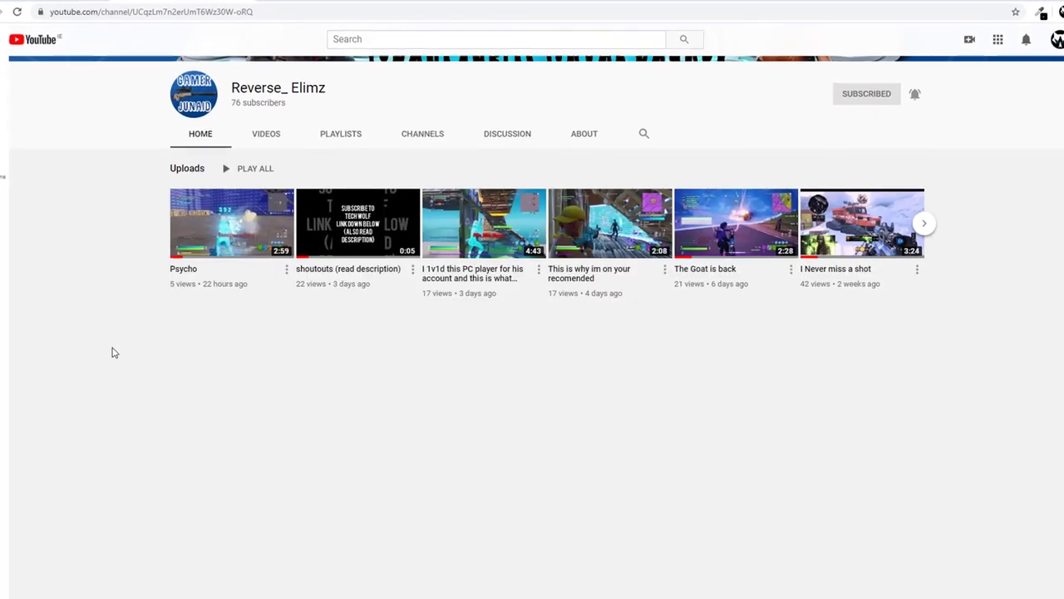
scroll(114, 352, up, 2)
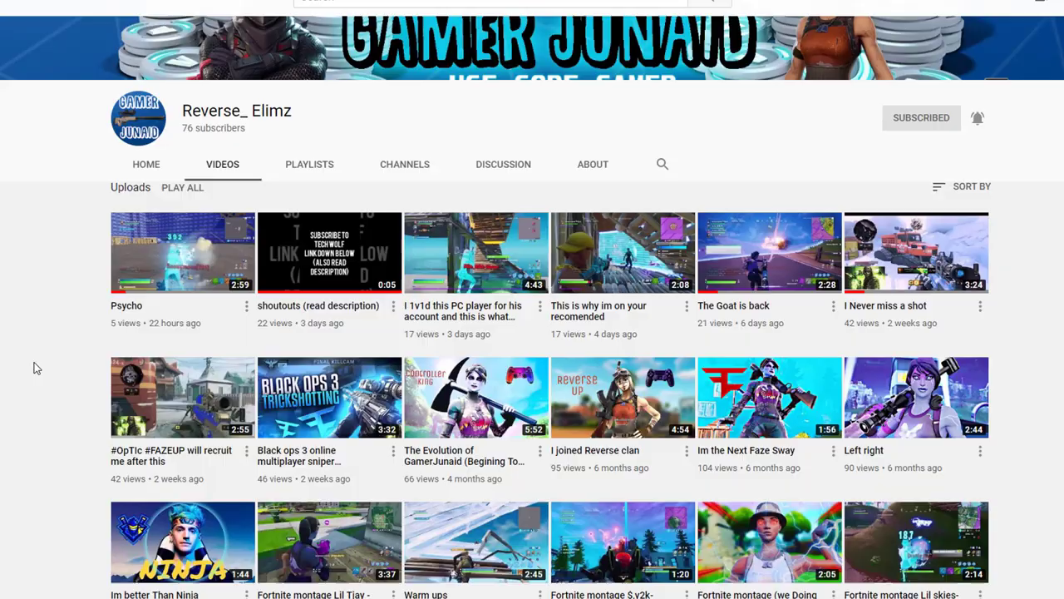
scroll(33, 366, down, 2)
scroll(34, 366, up, 2)
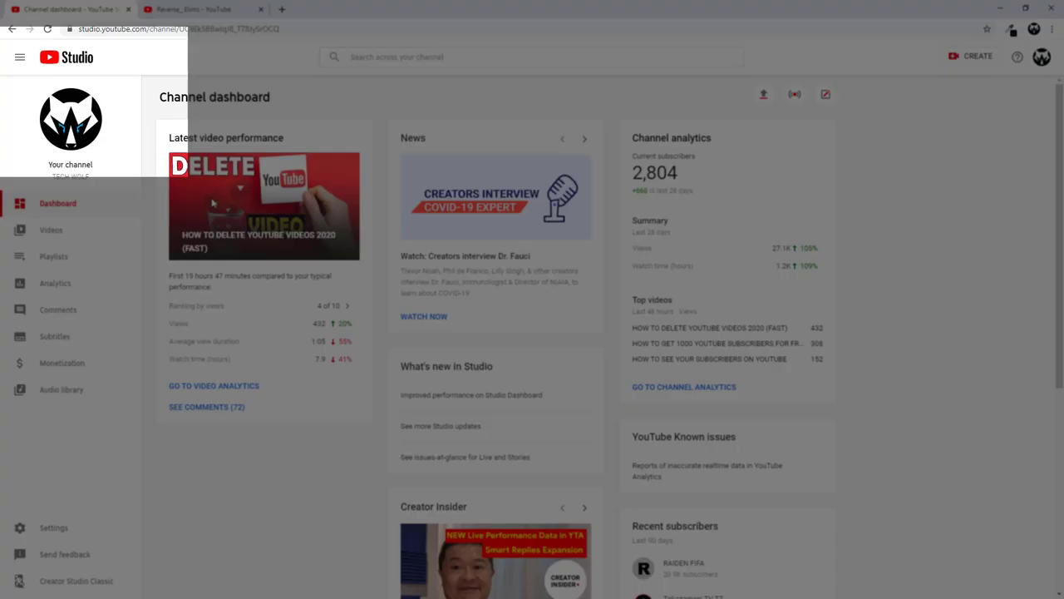
On YouTube Studio's Playlists page, start a new playlist titled 'playlist'.
click(58, 261)
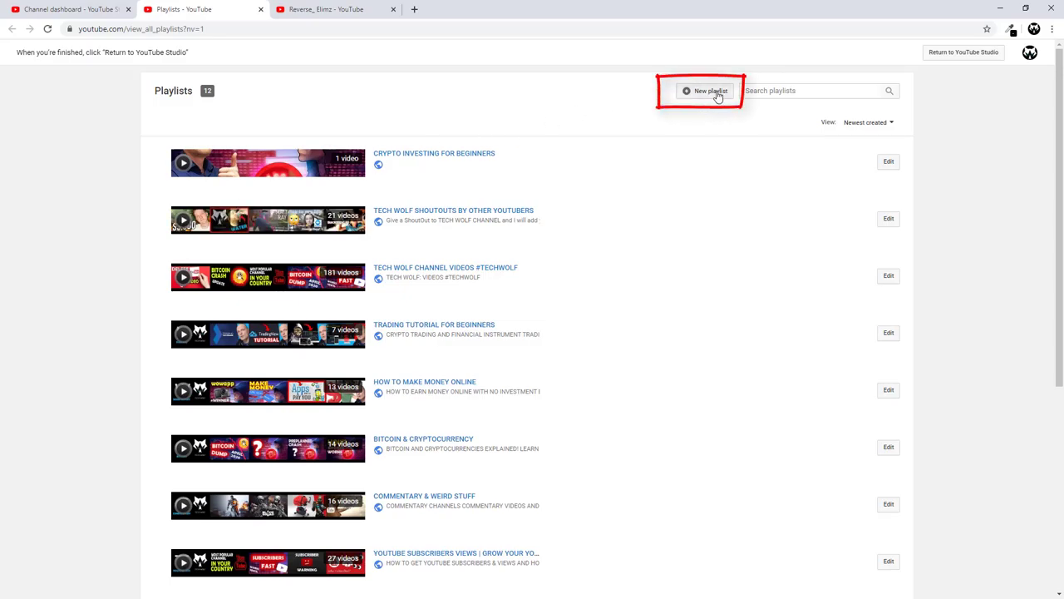
click(711, 97)
click(706, 147)
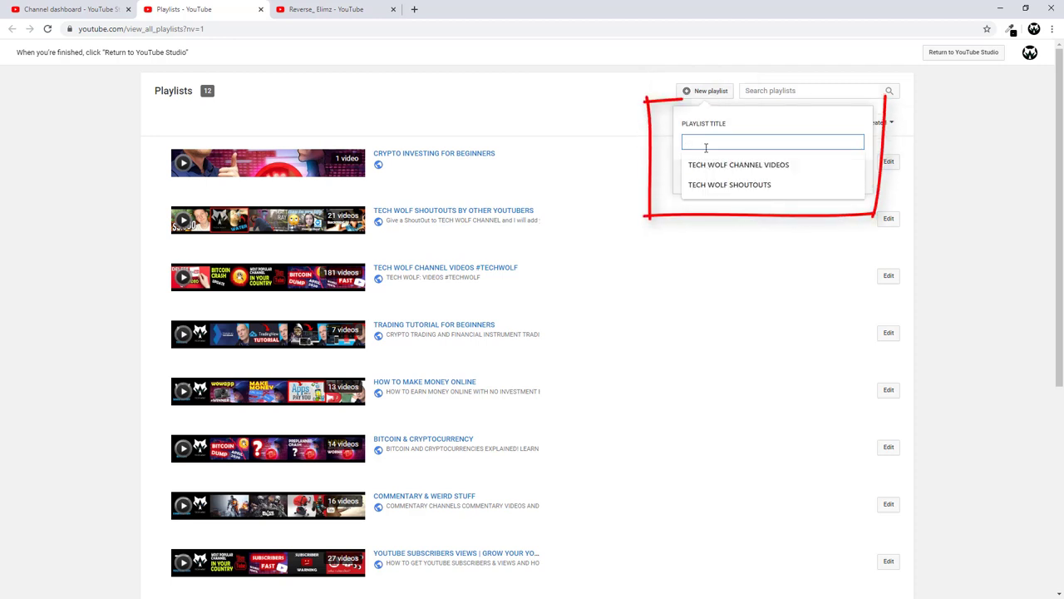
text(playlist)
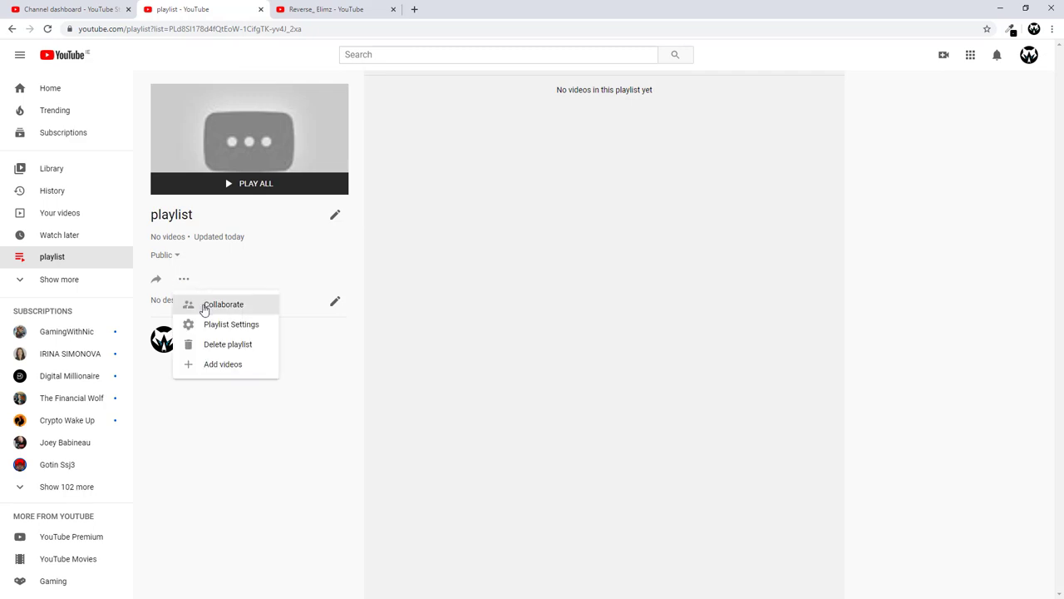
Start adding videos to the empty playlist and list the channel's own uploads.
click(213, 366)
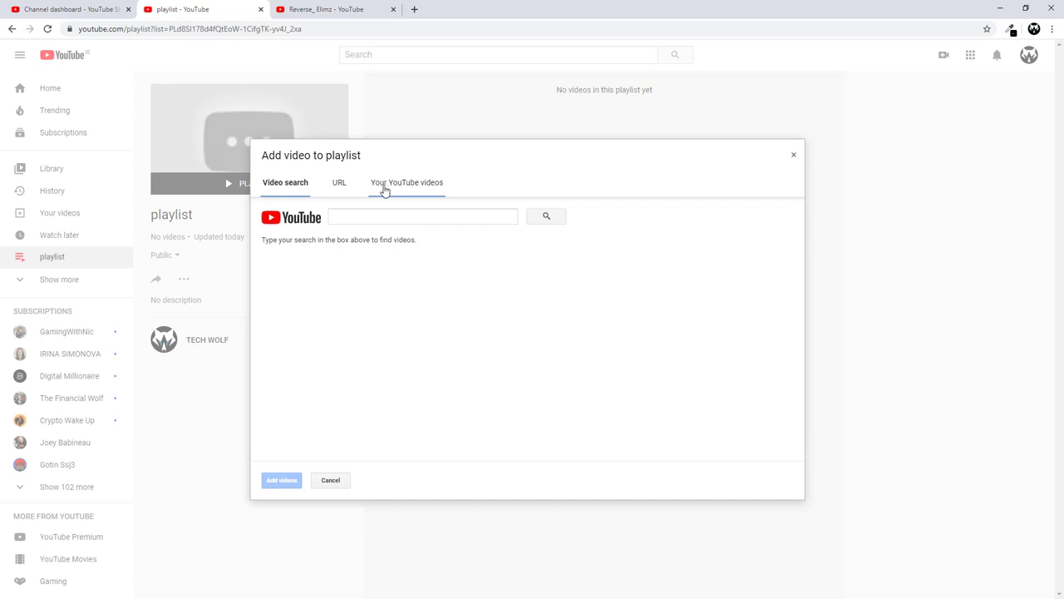
click(423, 190)
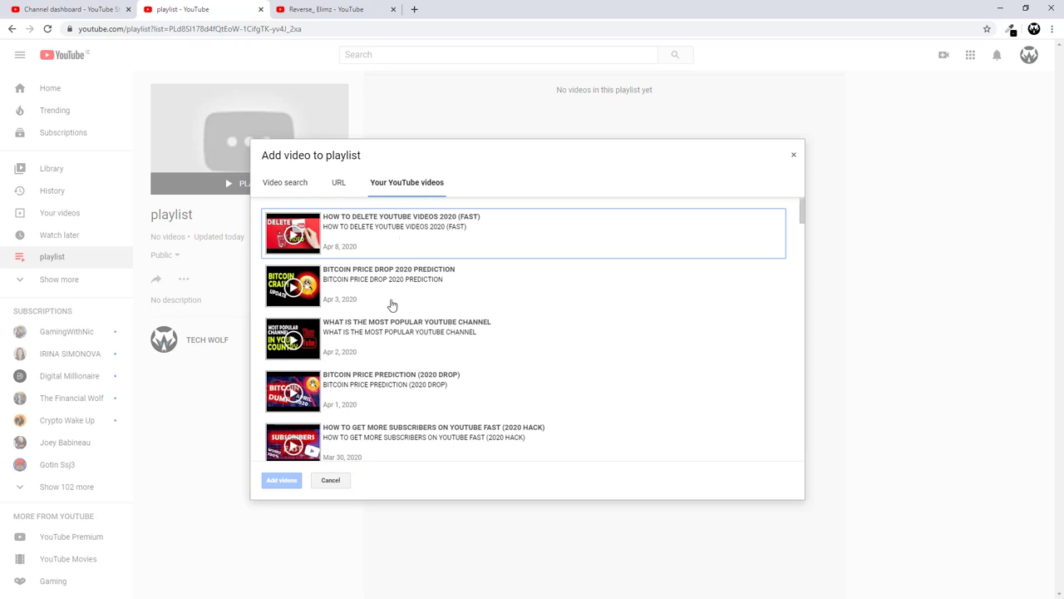
scroll(391, 304, down, 6)
scroll(392, 304, down, 1)
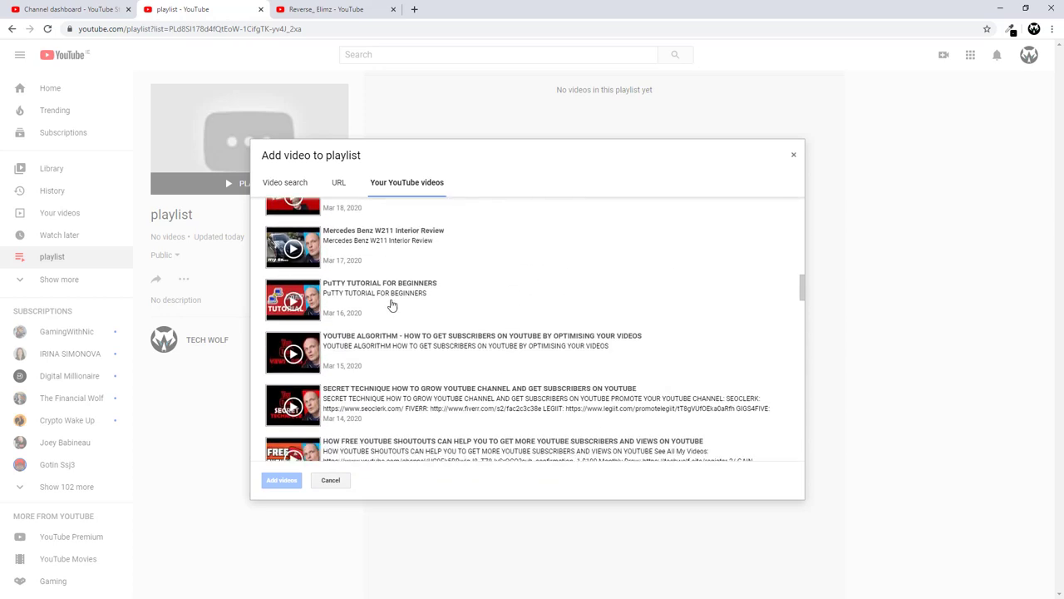
Select six videos, from Mercedes Benz W211 Interior Review to the top 5 crypto platforms video, and add them.
click(392, 250)
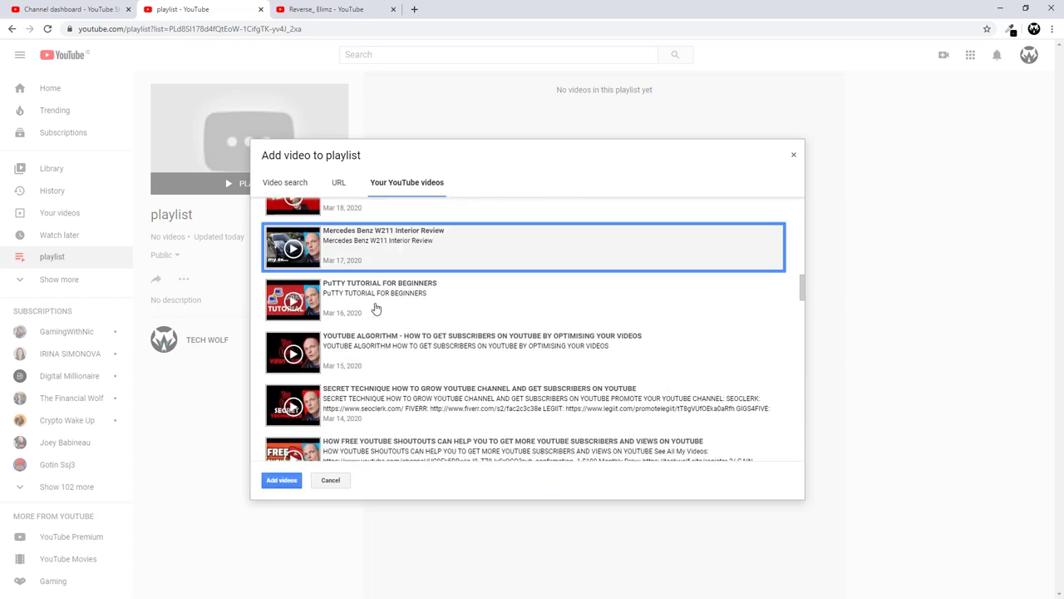
click(376, 309)
click(376, 358)
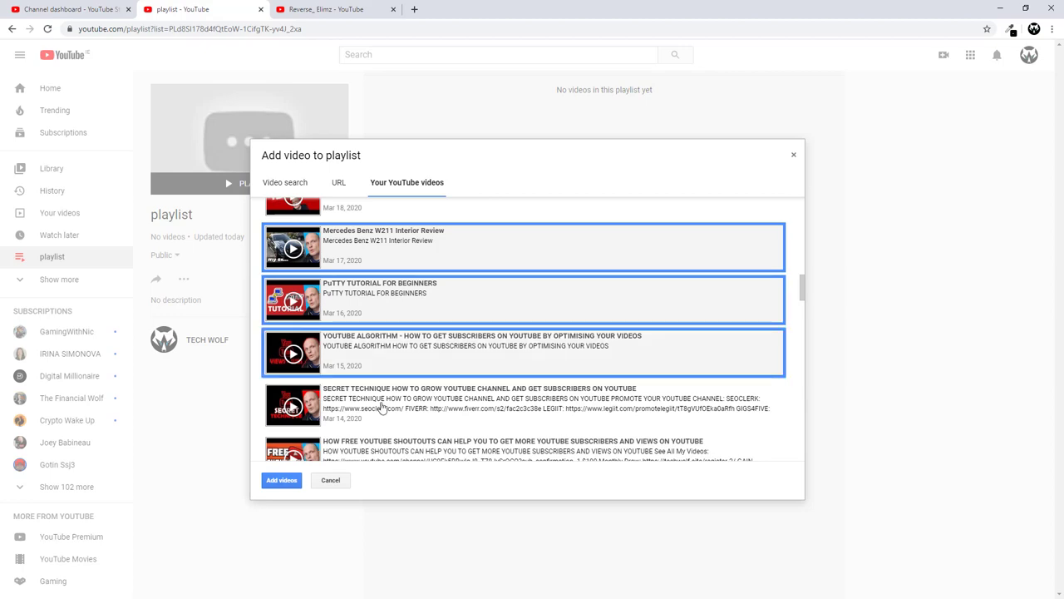
click(382, 408)
scroll(382, 408, down, 10)
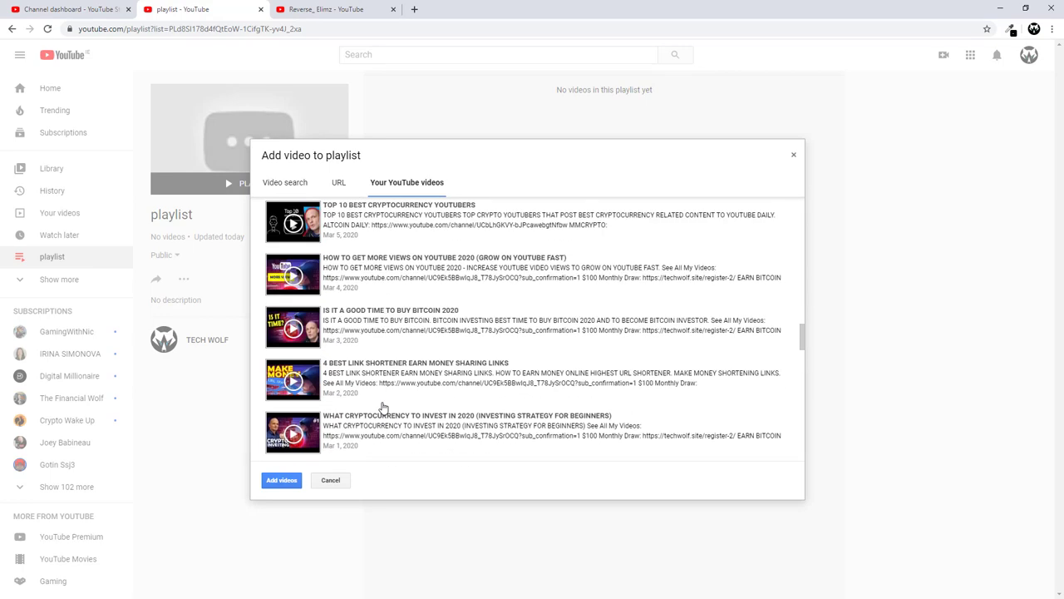
scroll(383, 374, down, 2)
click(388, 307)
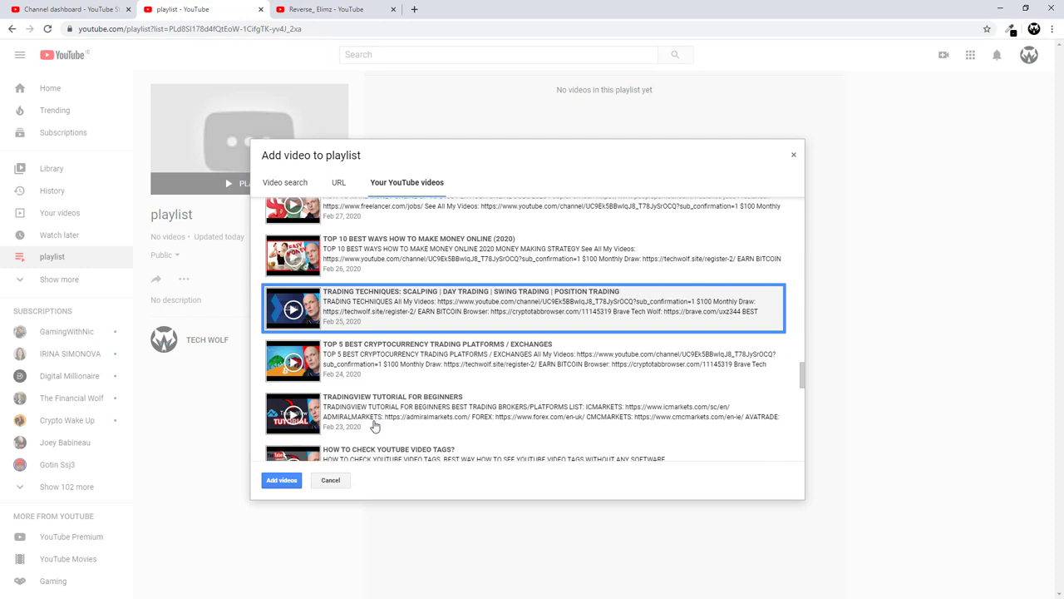
click(408, 370)
click(281, 480)
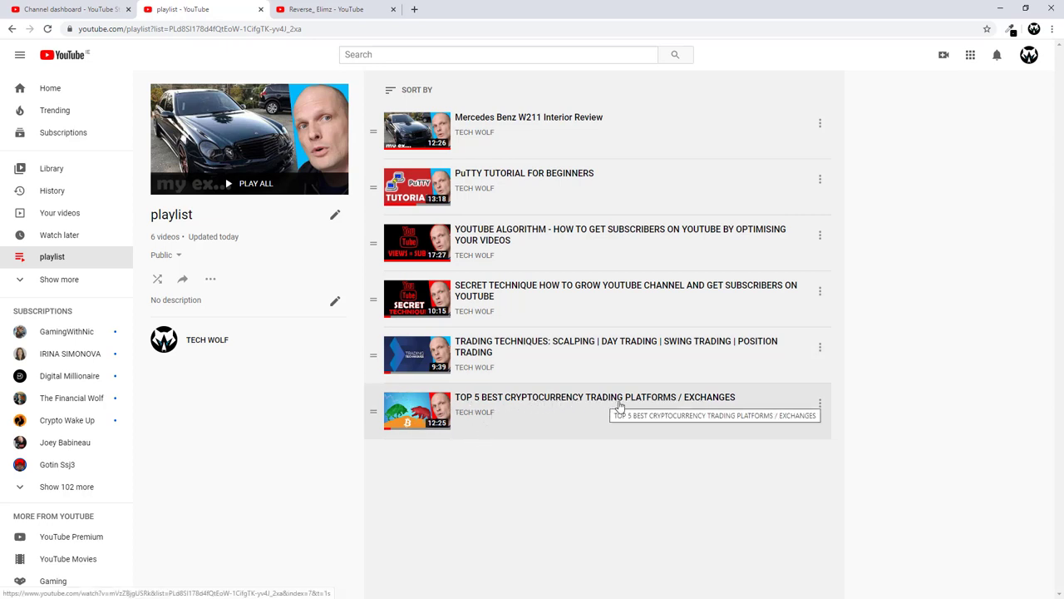
Make the sixth video, TOP 5 BEST CRYPTOCURRENCY TRADING PLATFORMS, the playlist's cover image.
click(820, 403)
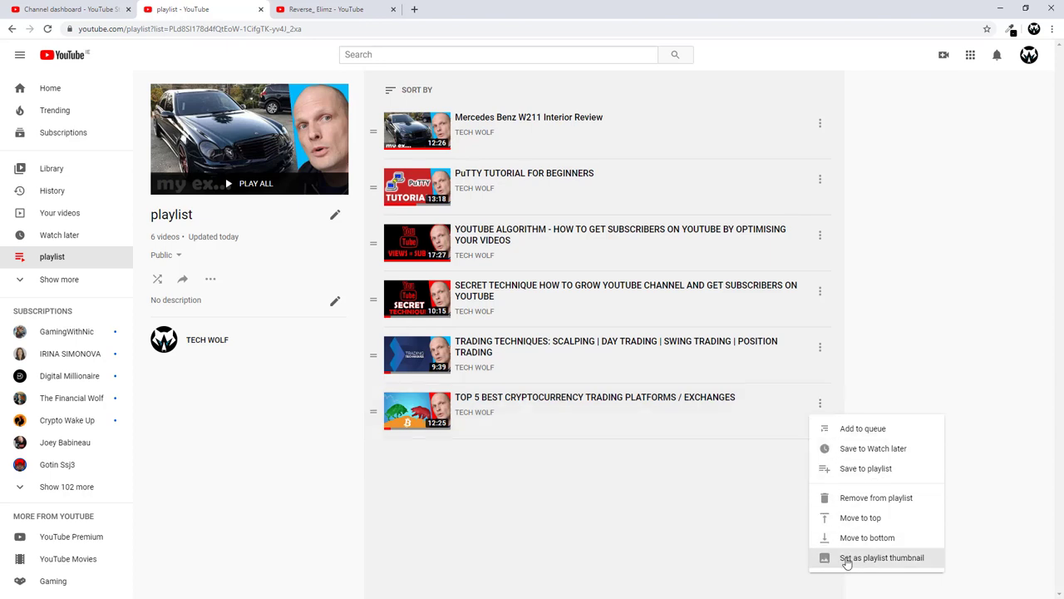
click(881, 558)
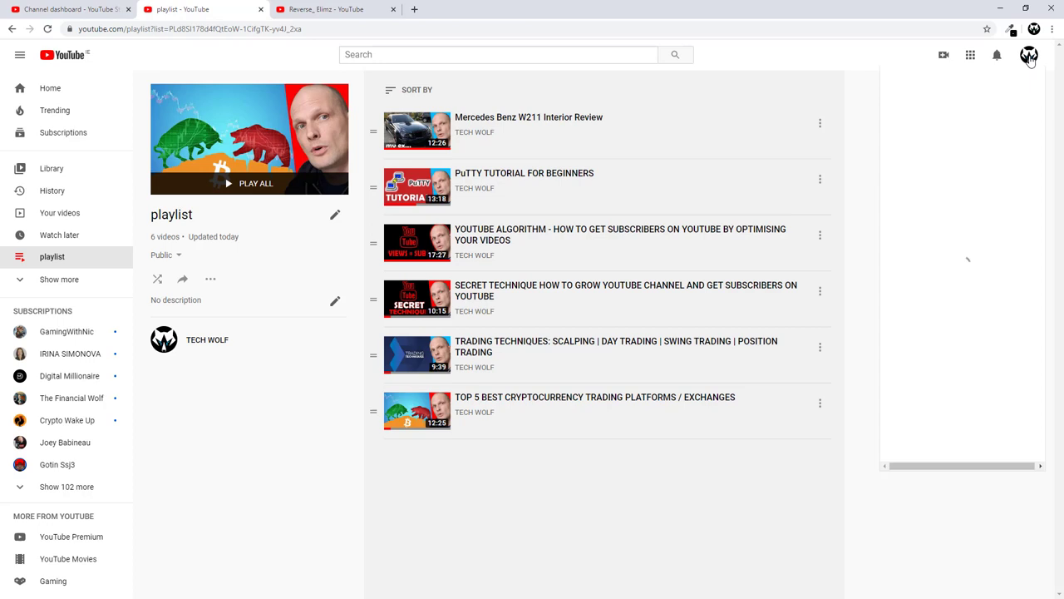
Go to the TECH WOLF channel, enter Customize Channel, and add a new homepage section.
click(1029, 57)
click(933, 127)
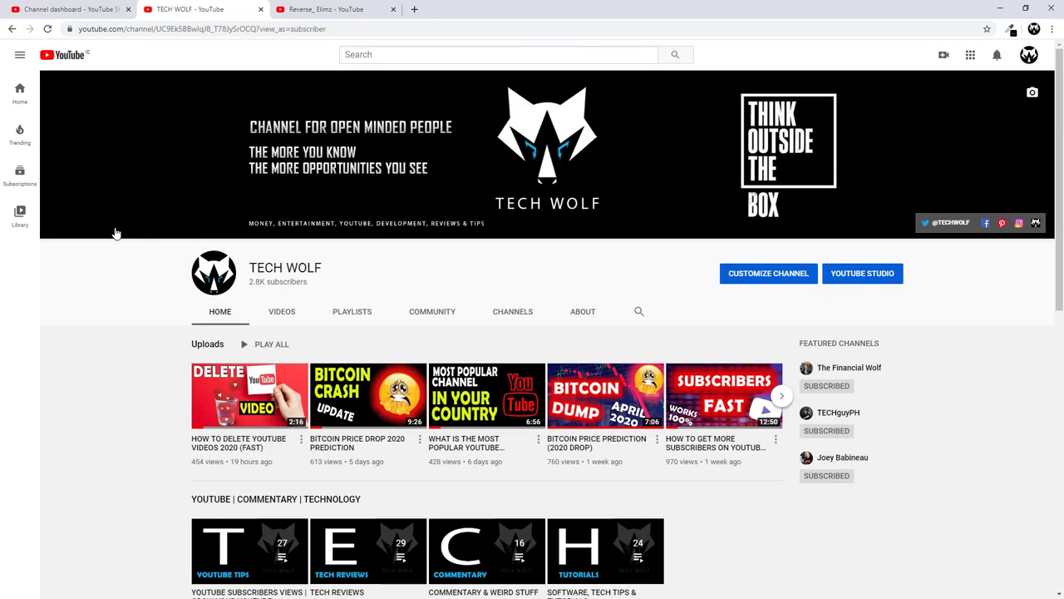
click(769, 274)
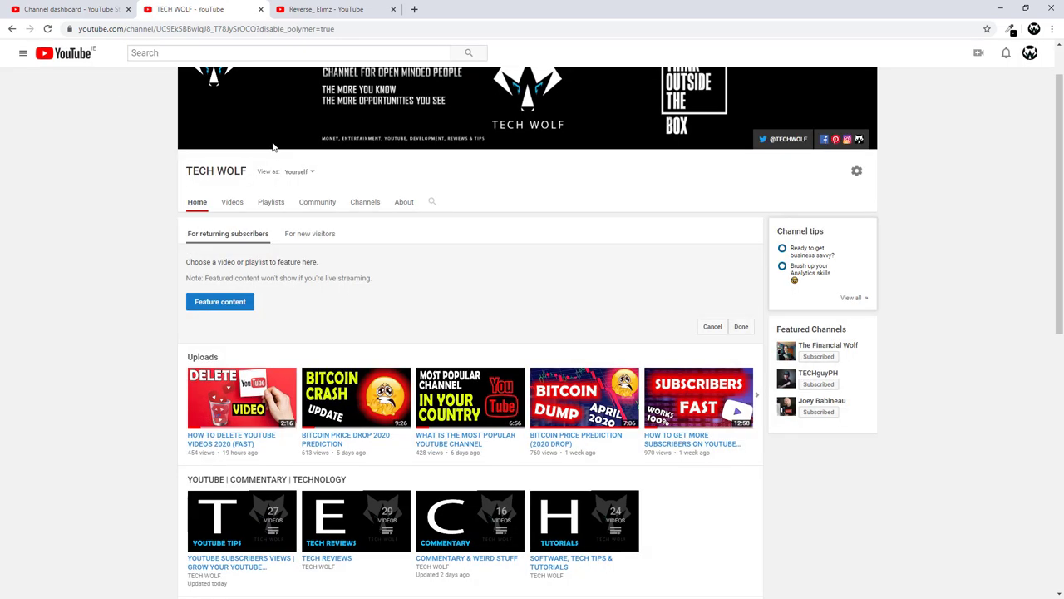
scroll(561, 231, up, 1)
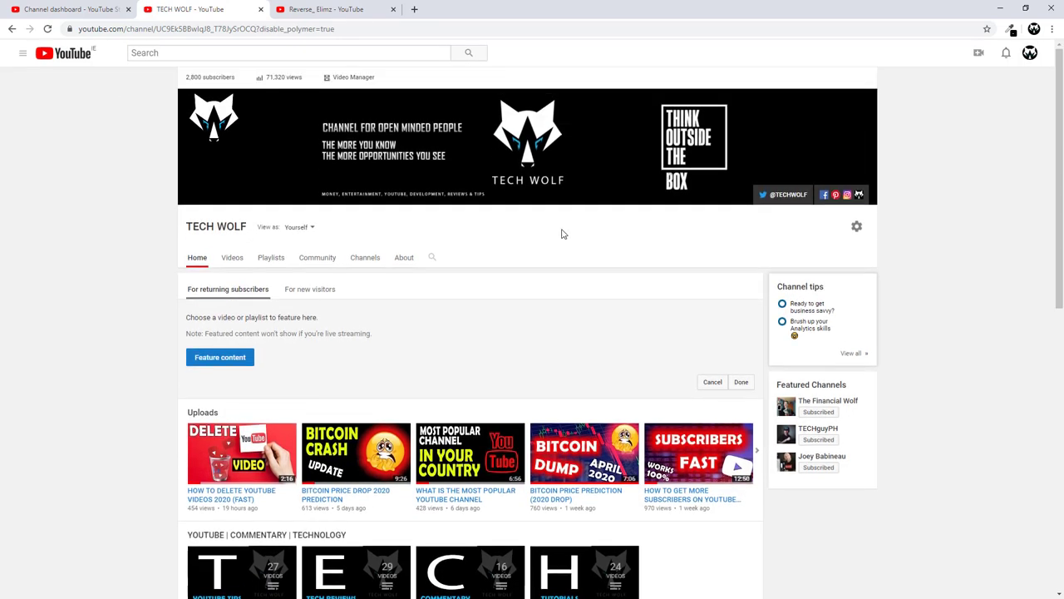
scroll(561, 233, down, 10)
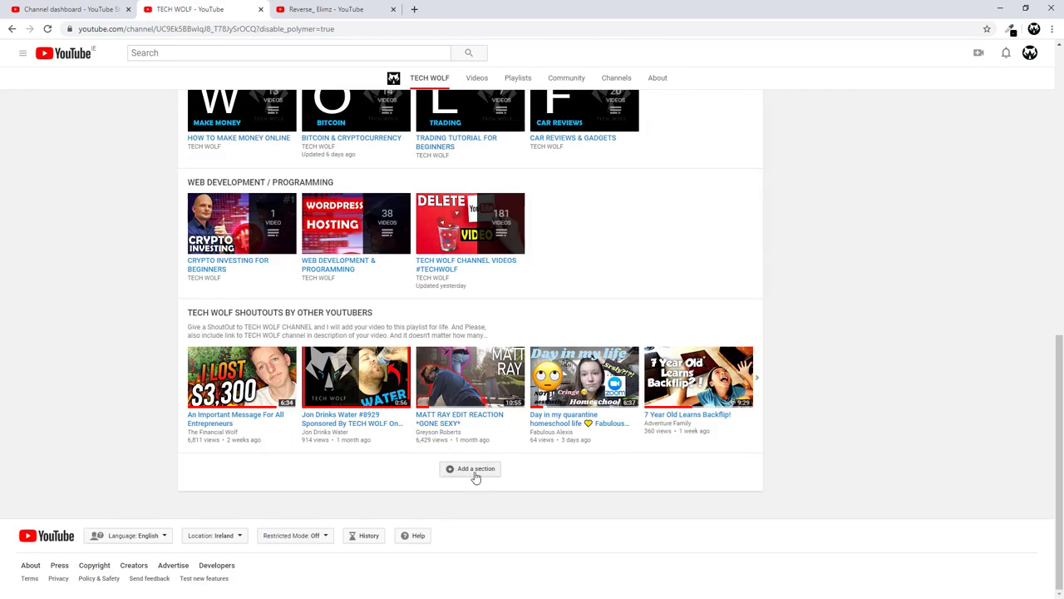
click(475, 470)
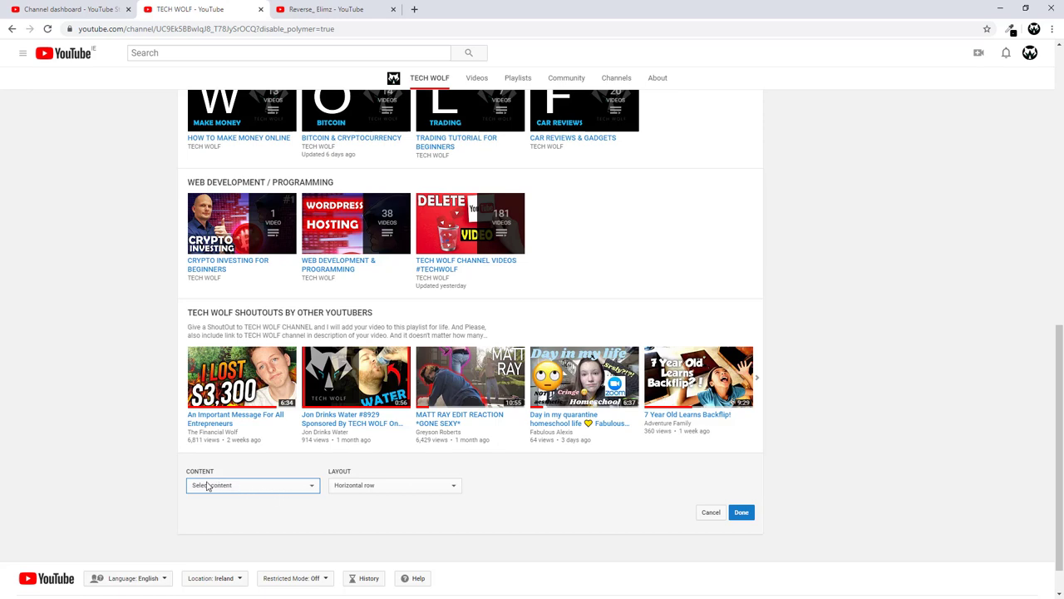
Set the new section's content type to Multiple playlists.
click(275, 490)
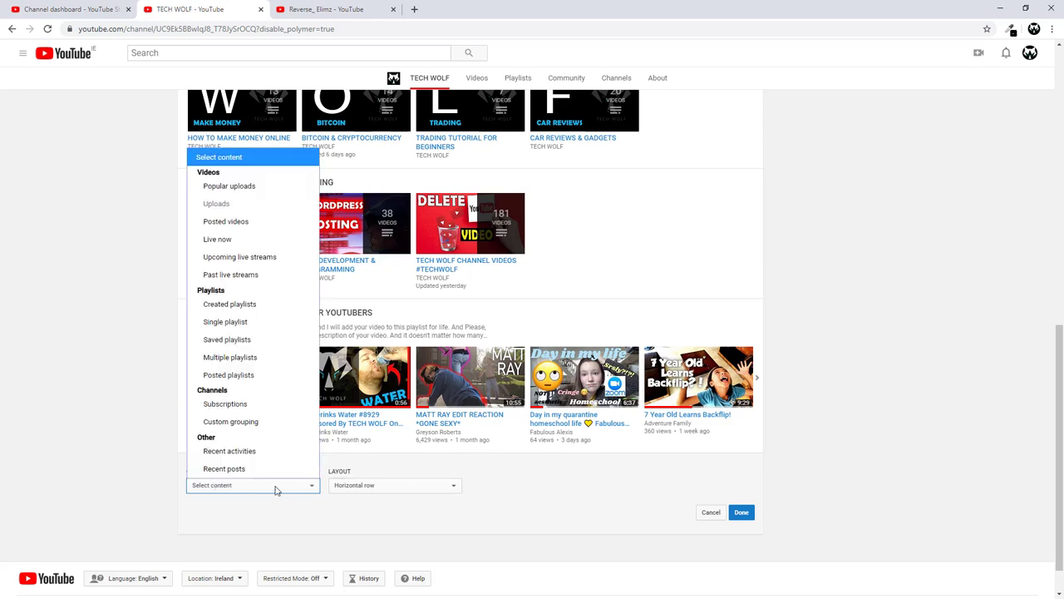
click(229, 304)
scroll(242, 250, down, 2)
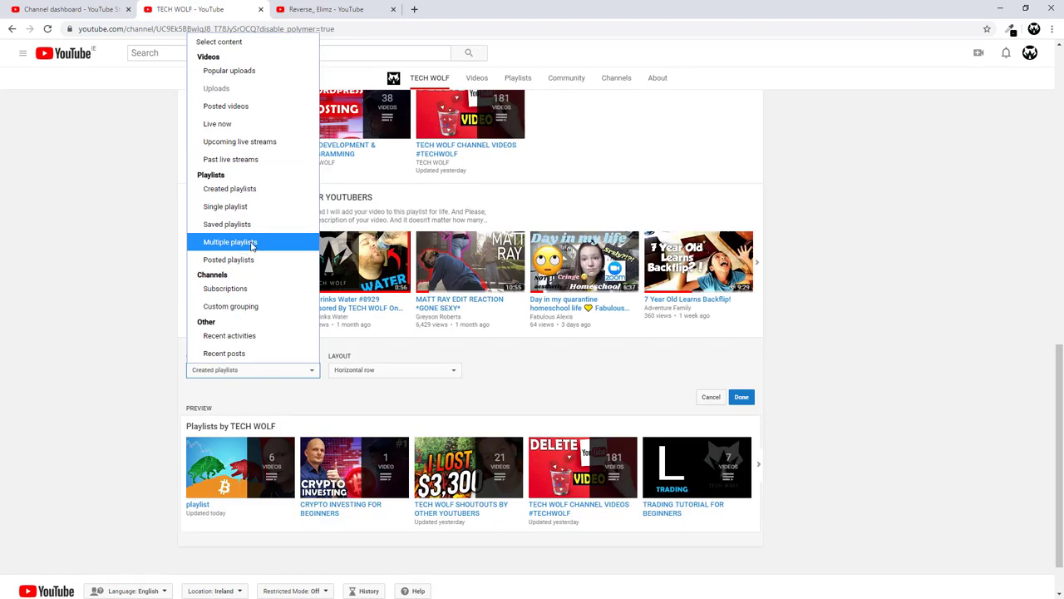
click(252, 245)
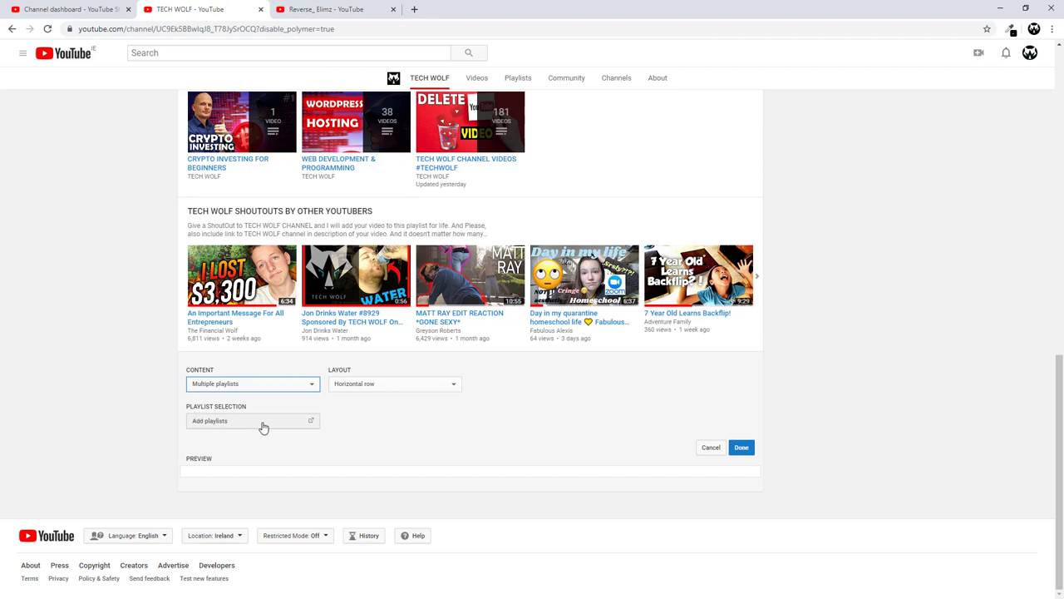
Add the playlist named 'playlist' to the section, title the section 'Playlist', and confirm.
click(208, 424)
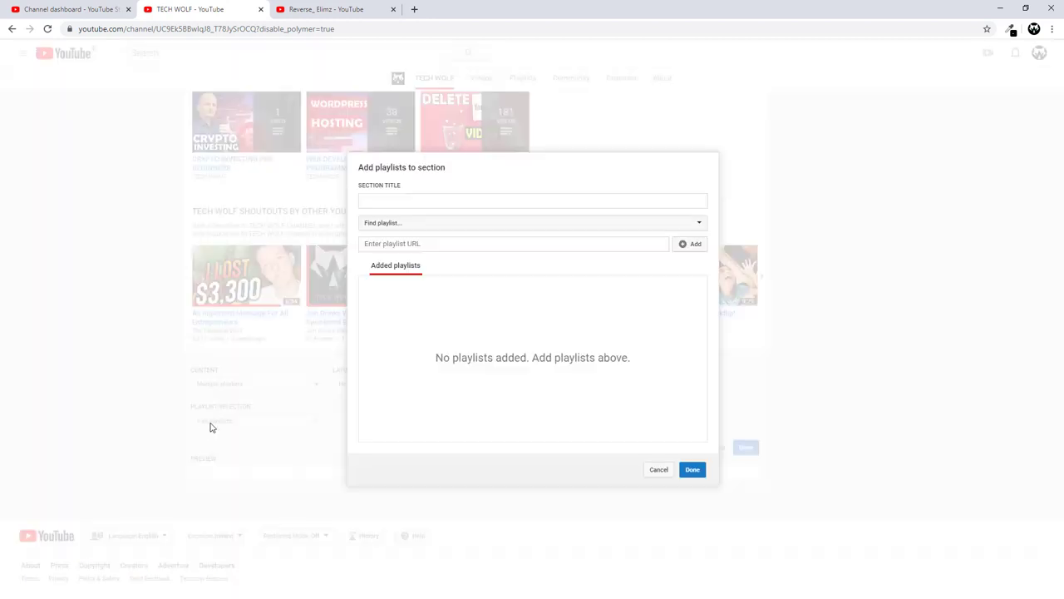
click(401, 231)
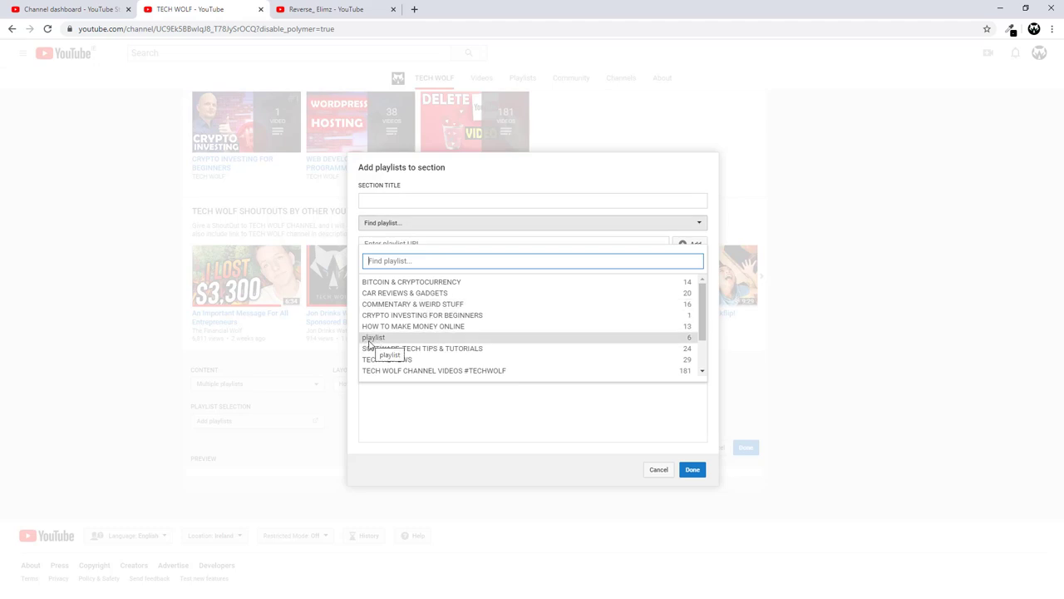
click(391, 344)
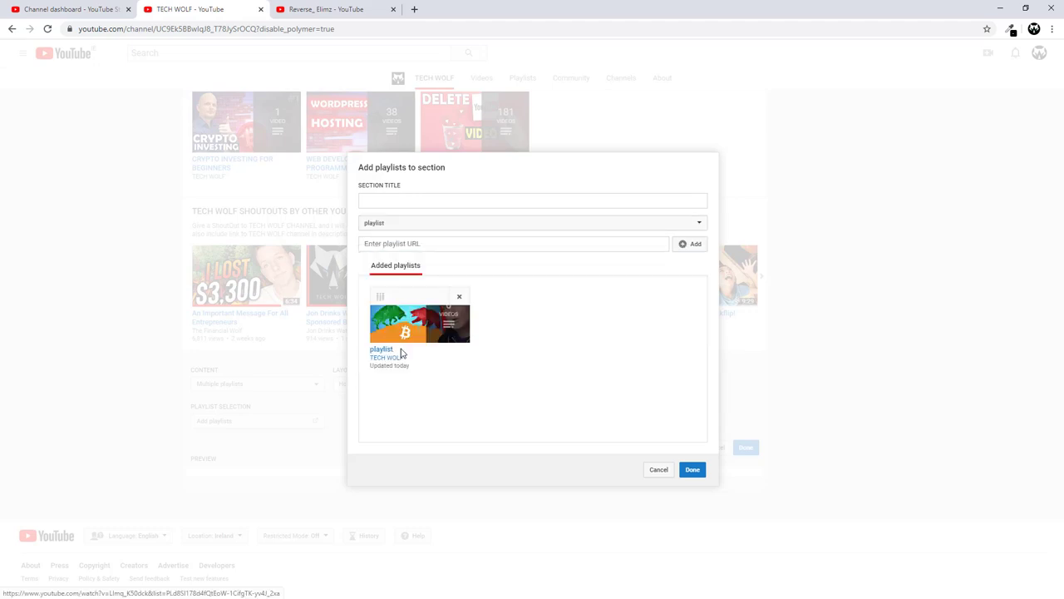
click(693, 470)
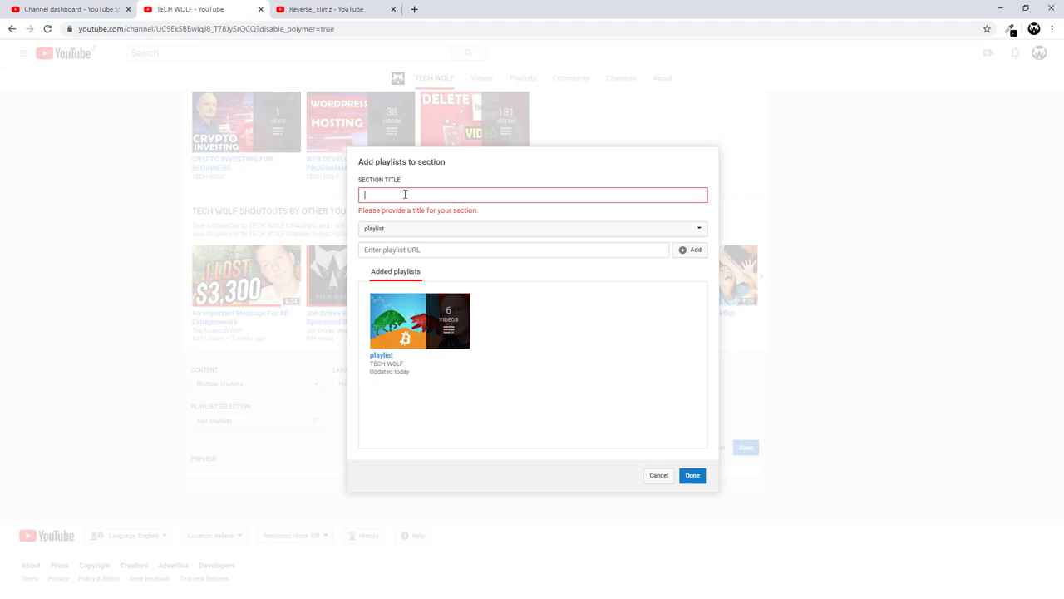
text(Playlist)
click(693, 475)
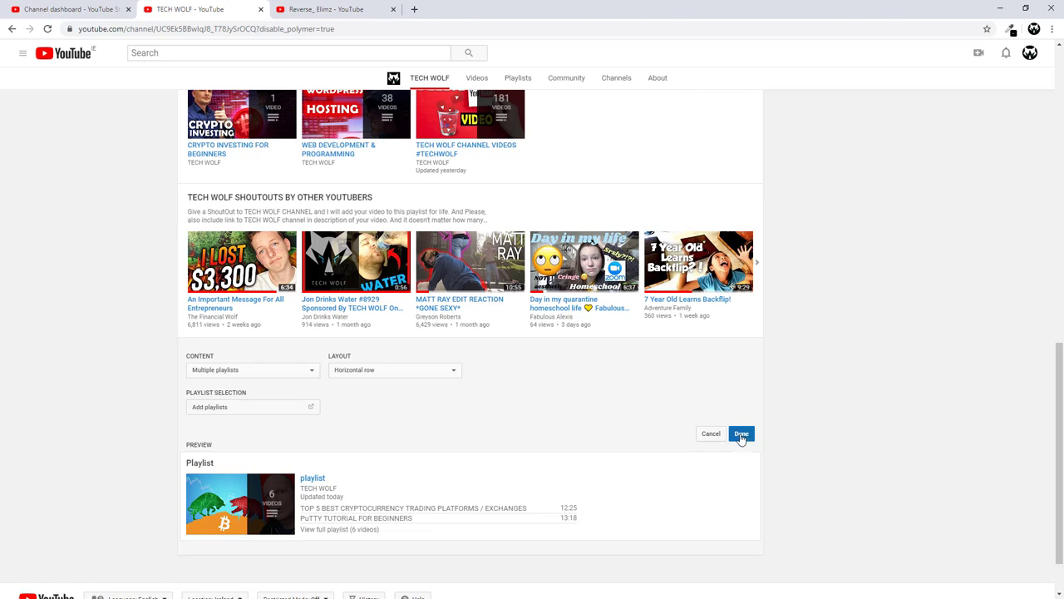
Save the Playlist section, then scroll the TECH WOLF homepage to find it at the bottom.
click(741, 435)
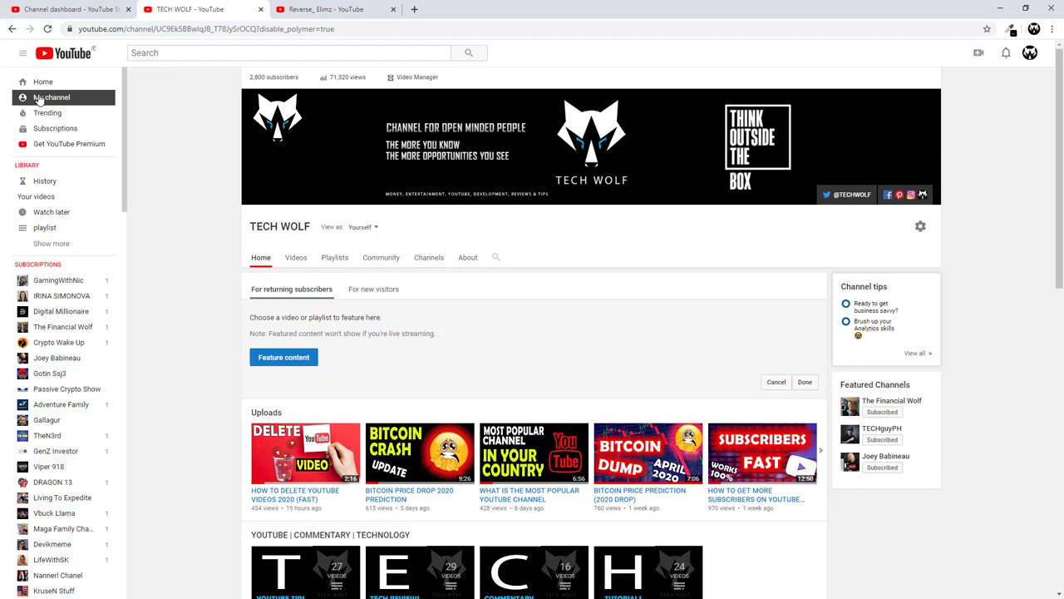
click(39, 99)
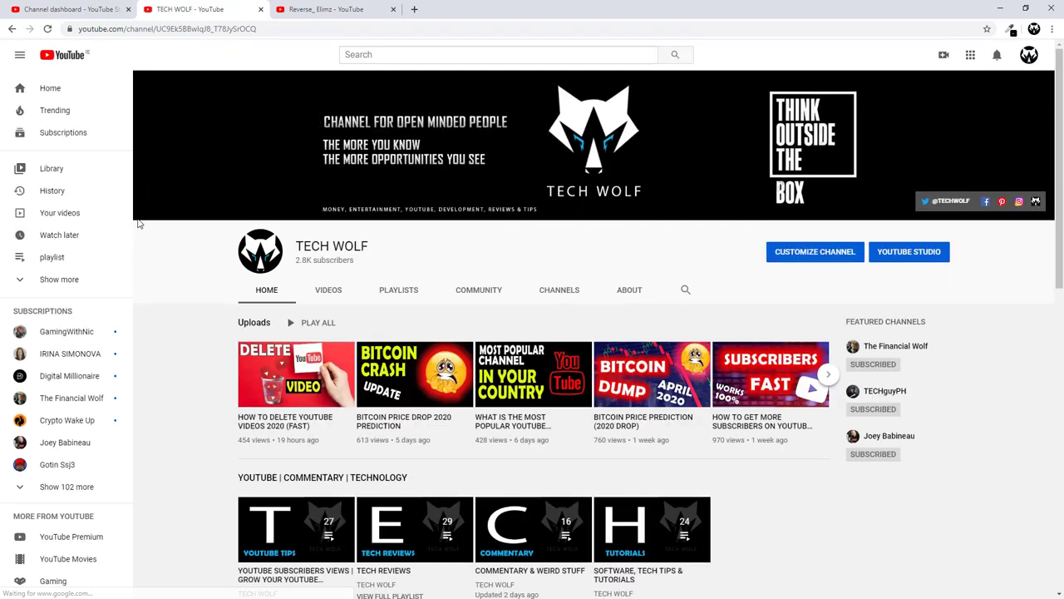
scroll(186, 248, down, 5)
scroll(186, 248, down, 4)
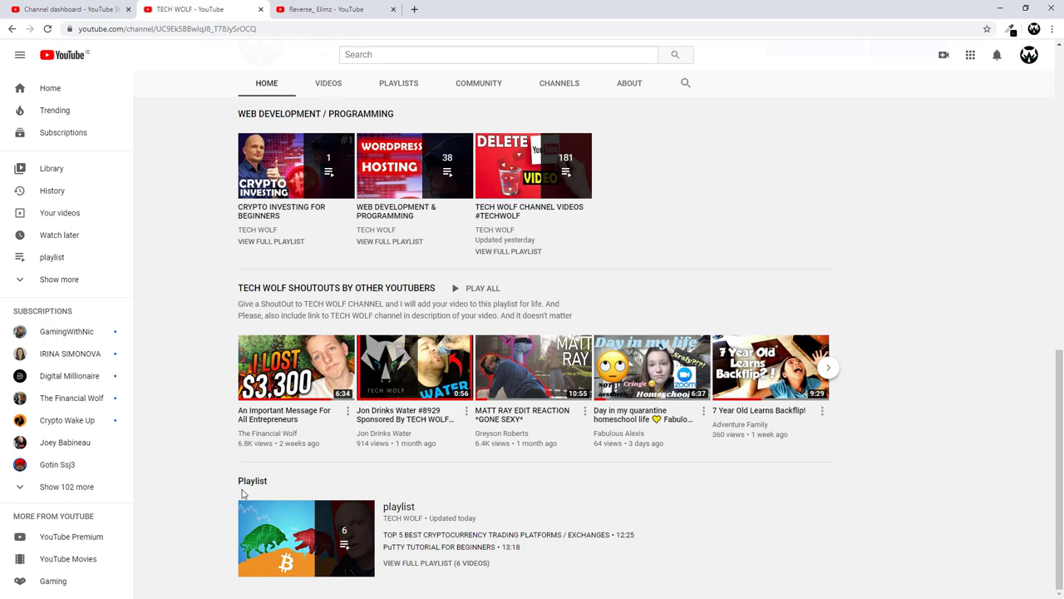
scroll(257, 496, up, 15)
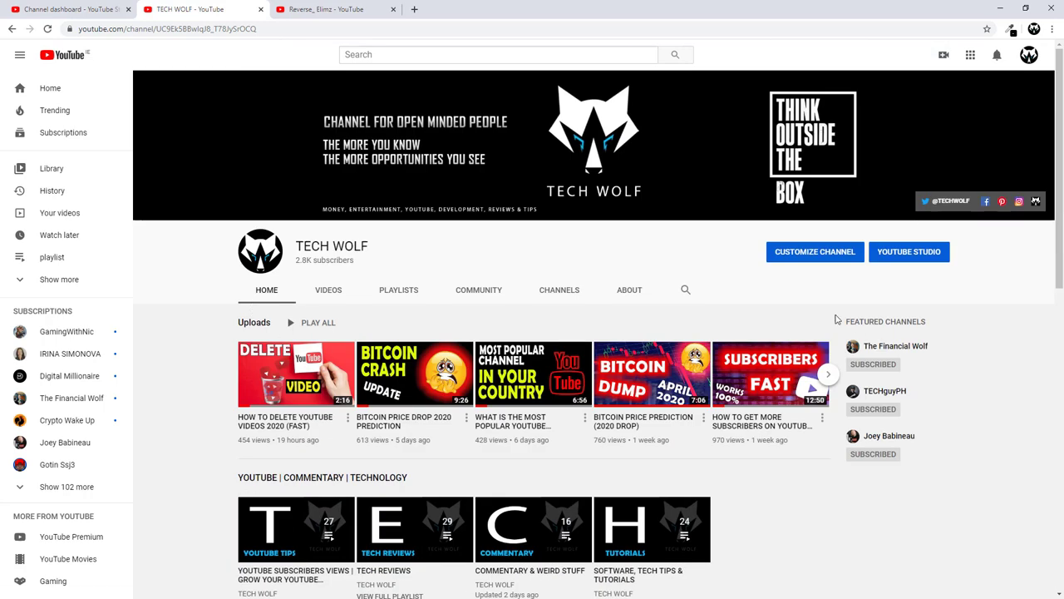
In channel customization, move the Playlist section up five places until it sits above Uploads.
click(822, 256)
scroll(247, 389, down, 10)
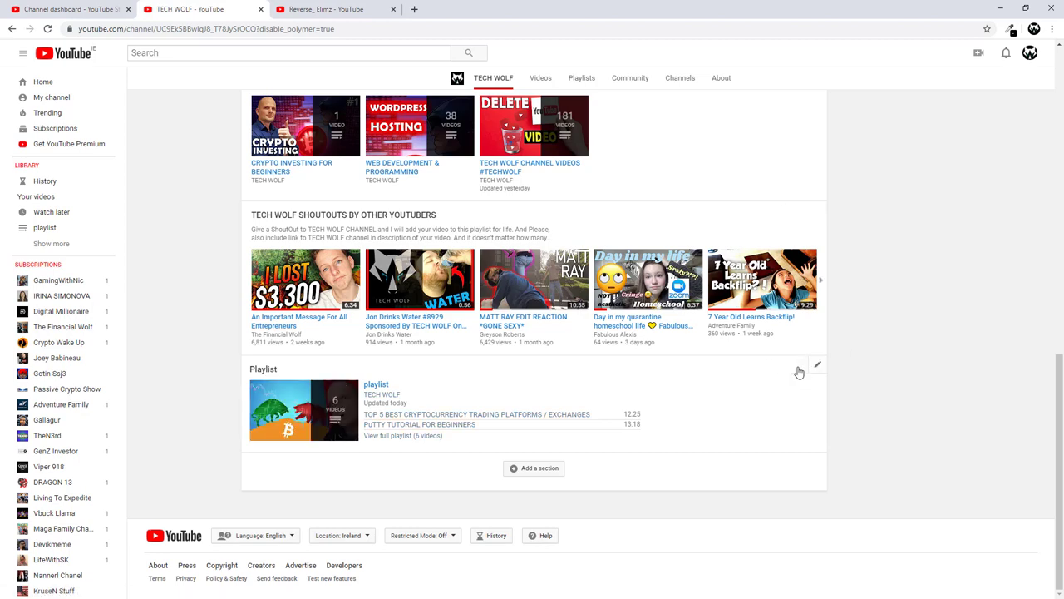
click(798, 369)
scroll(779, 282, up, 2)
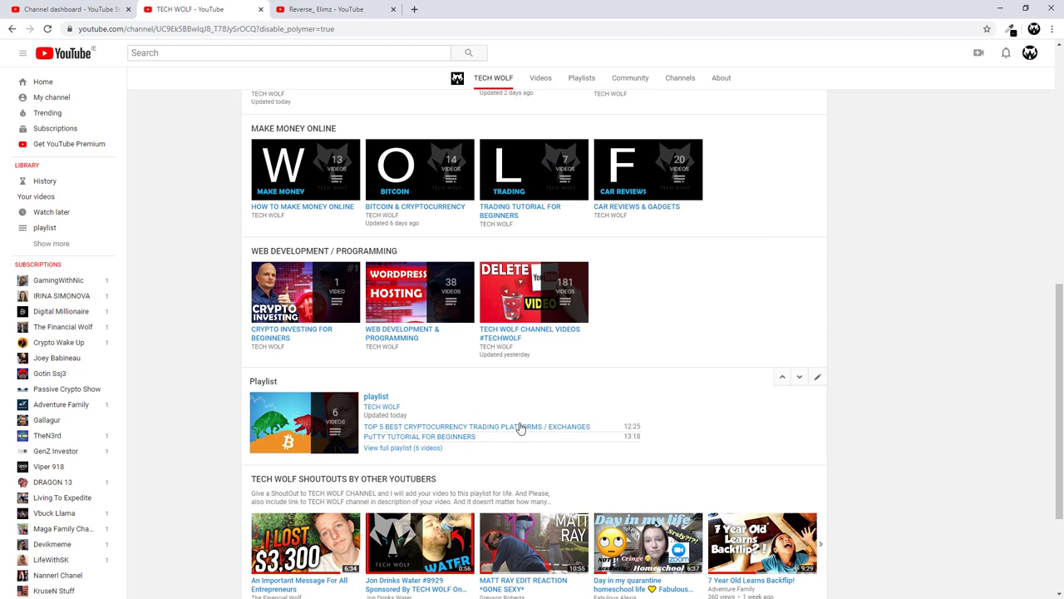
click(782, 377)
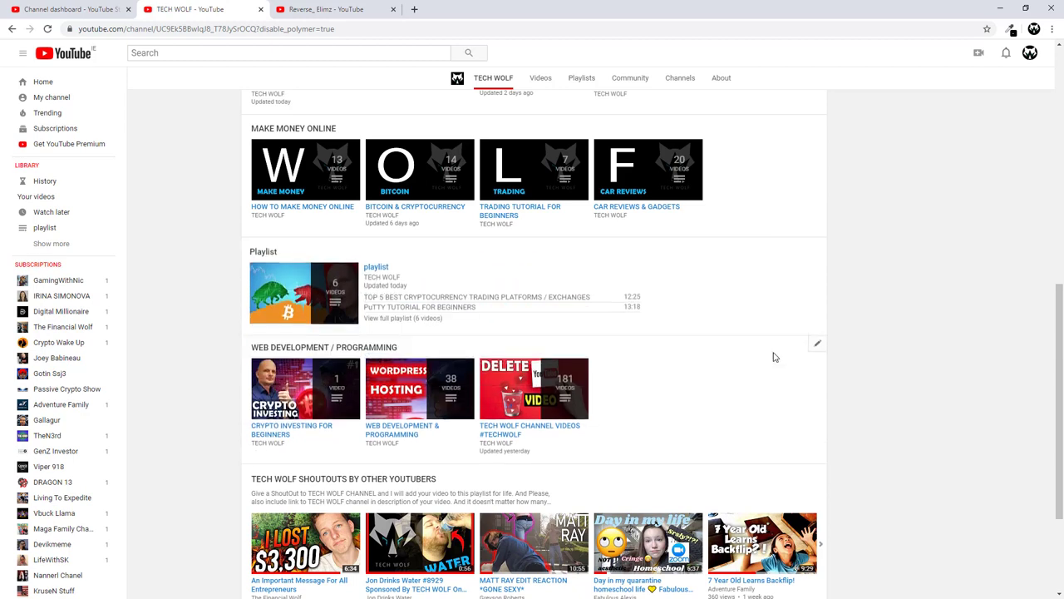
click(780, 249)
scroll(768, 380, up, 5)
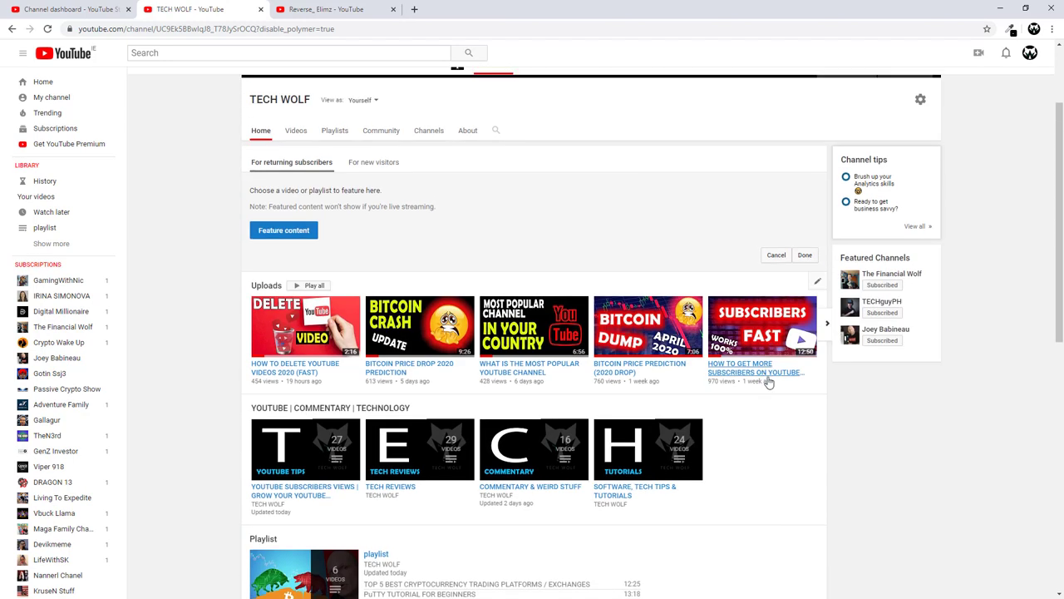
scroll(766, 507, down, 1)
click(782, 457)
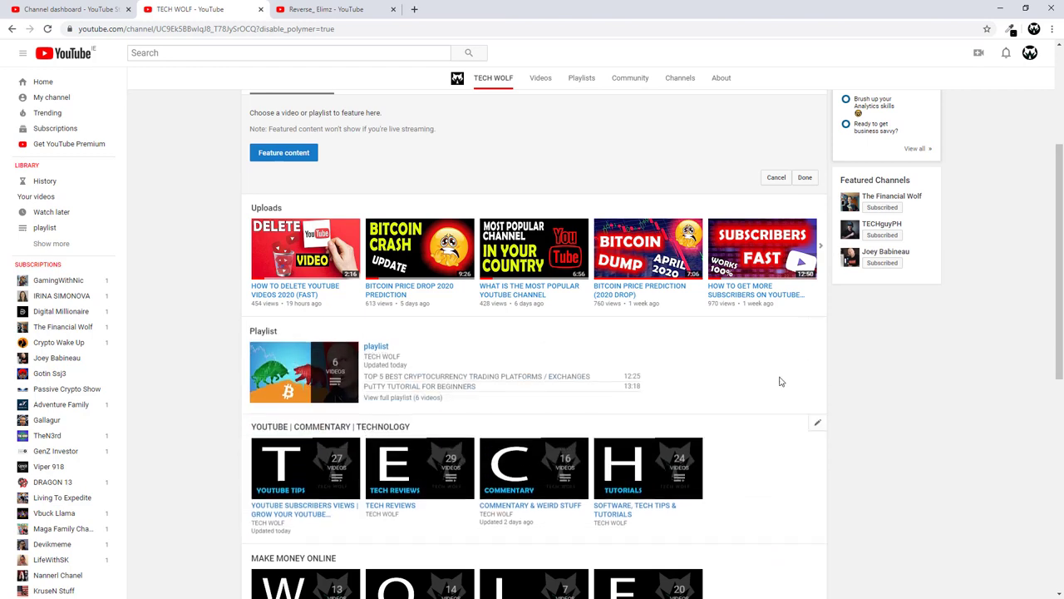
click(781, 331)
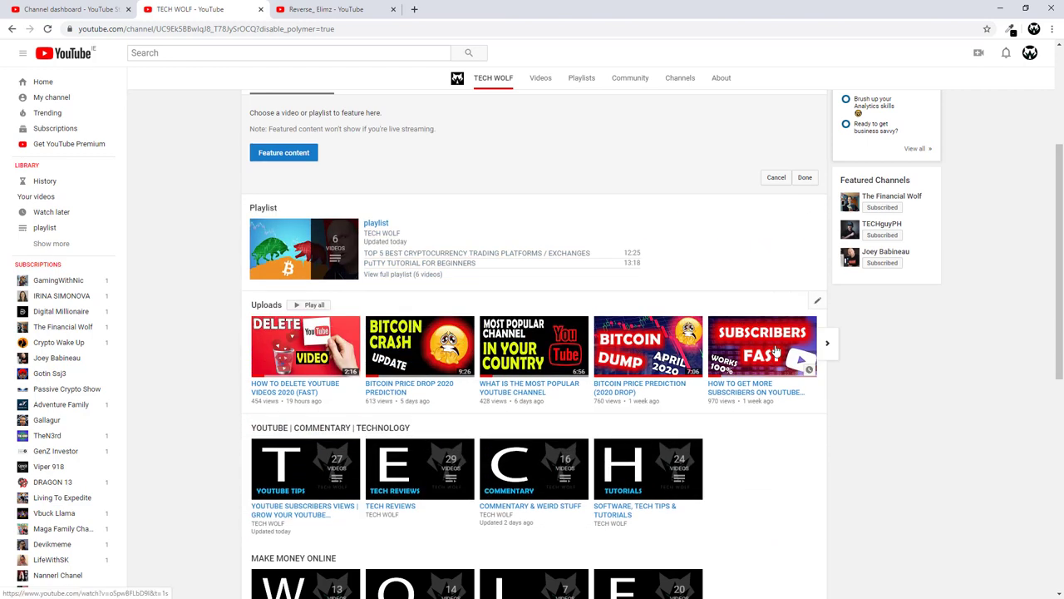
scroll(790, 345, up, 1)
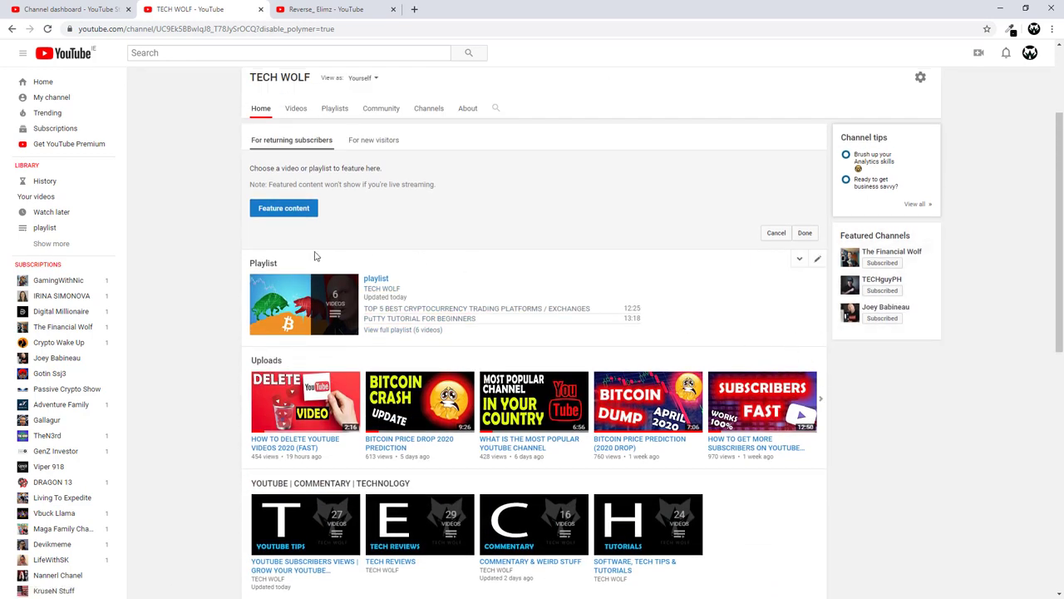
Return to My channel to see the homepage with Playlist listed before Uploads.
click(52, 99)
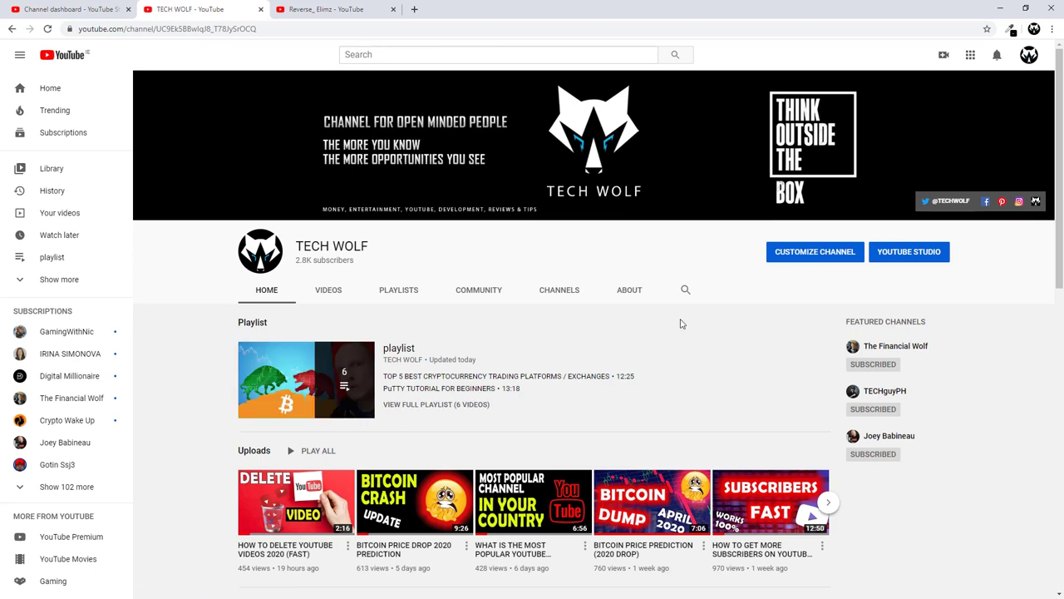
In channel customization, delete the Playlist section from the TECH WOLF homepage with its trash icon.
click(446, 404)
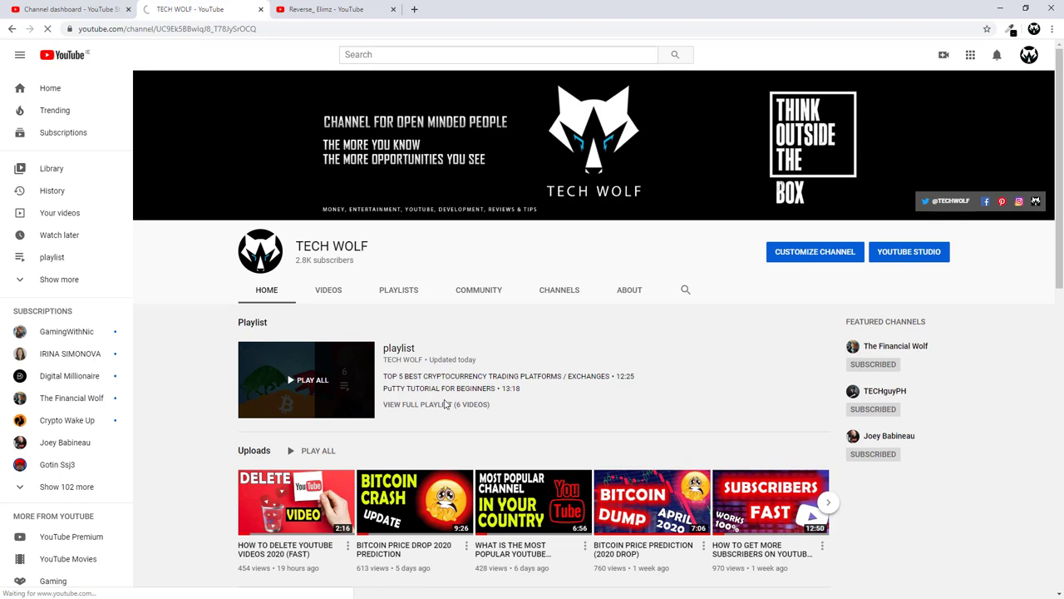
scroll(831, 424, down, 2)
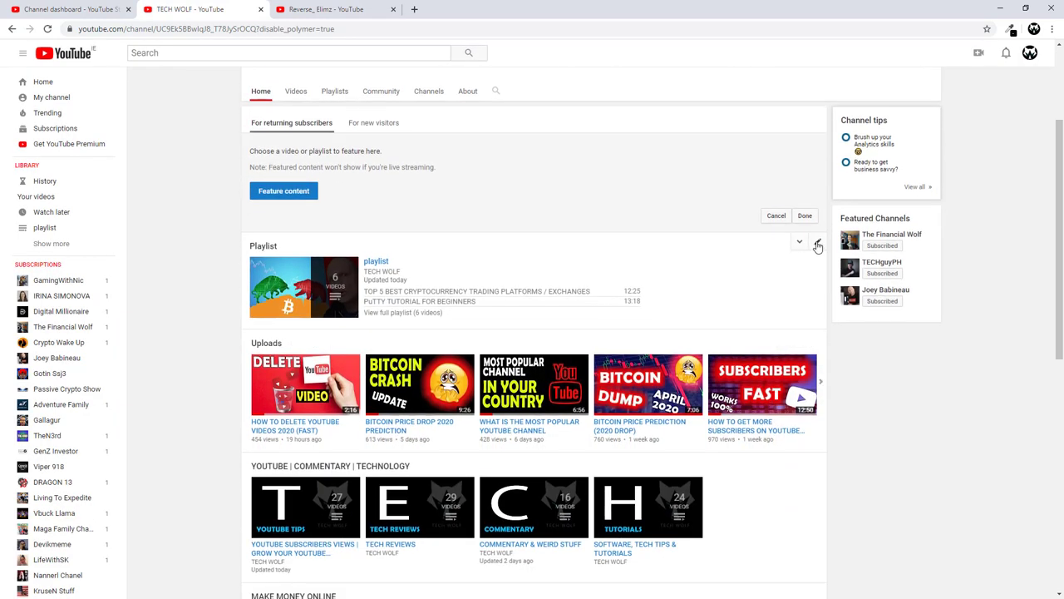
click(818, 243)
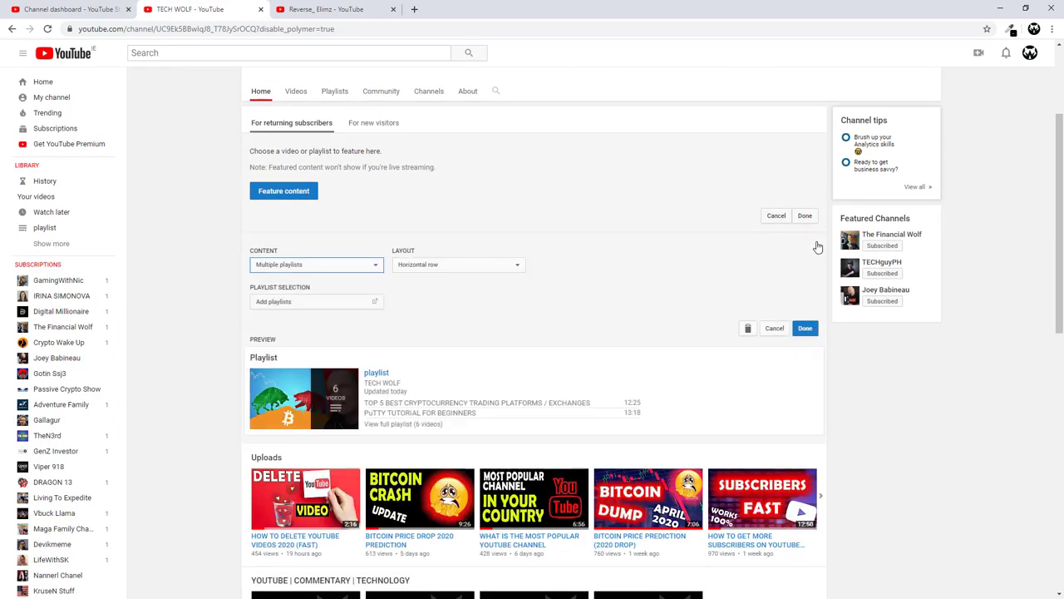
click(747, 330)
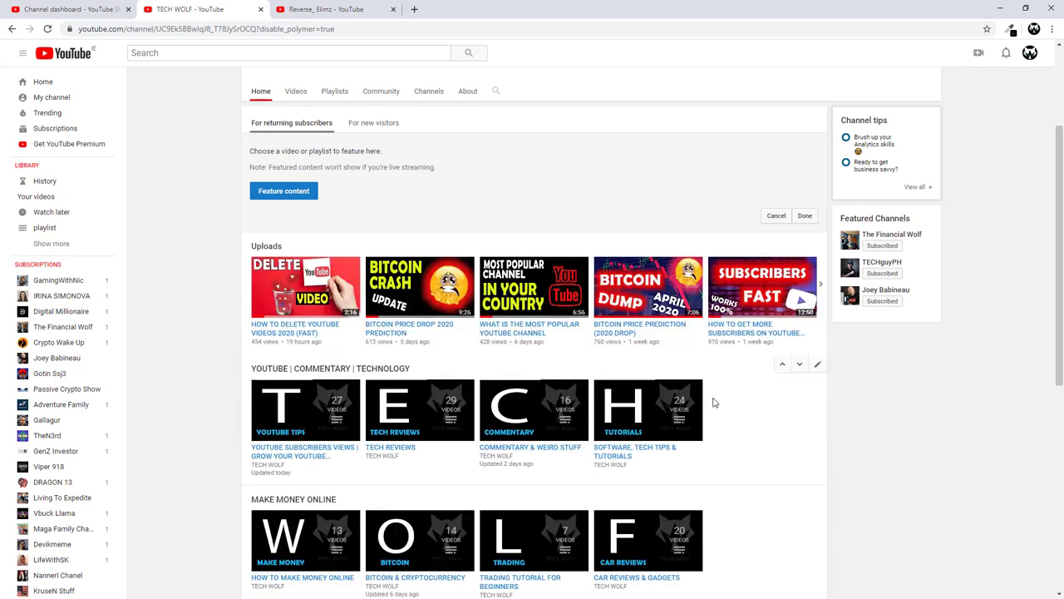
Reload the TECH WOLF channel page and scroll to confirm the Playlist section is gone.
click(67, 100)
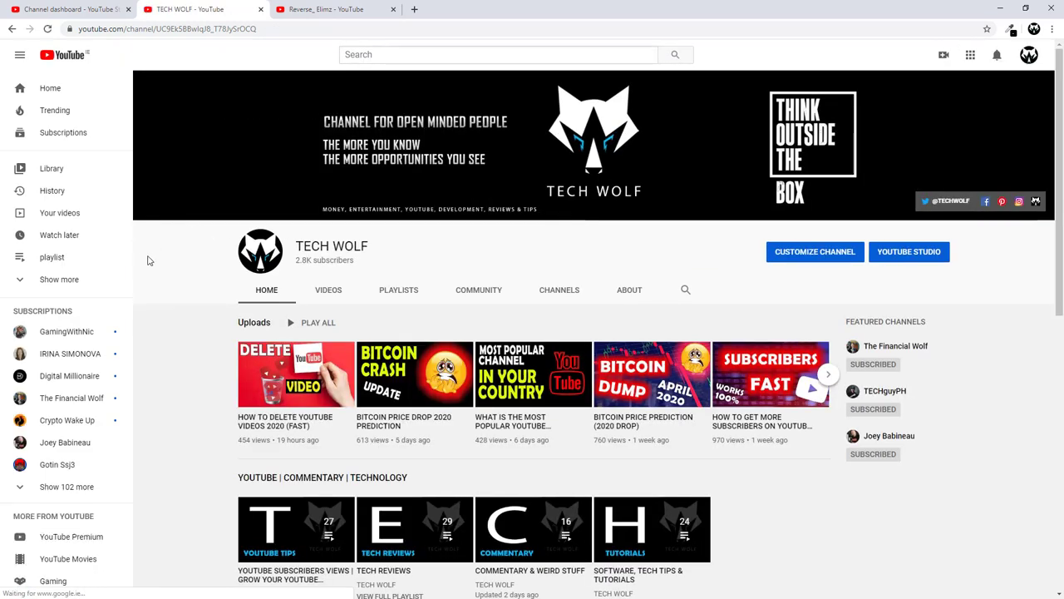
scroll(146, 259, down, 7)
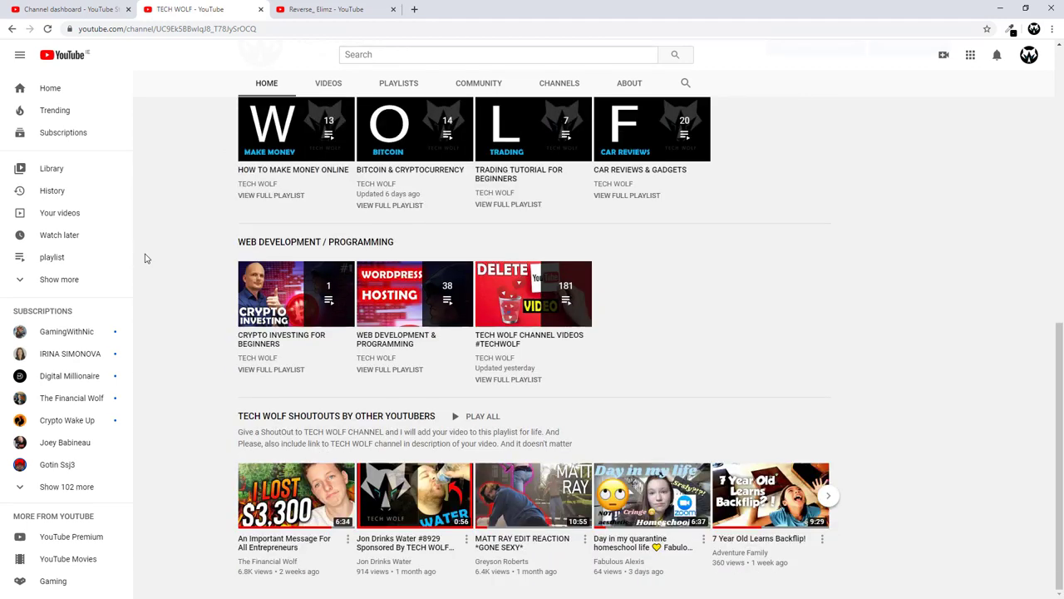